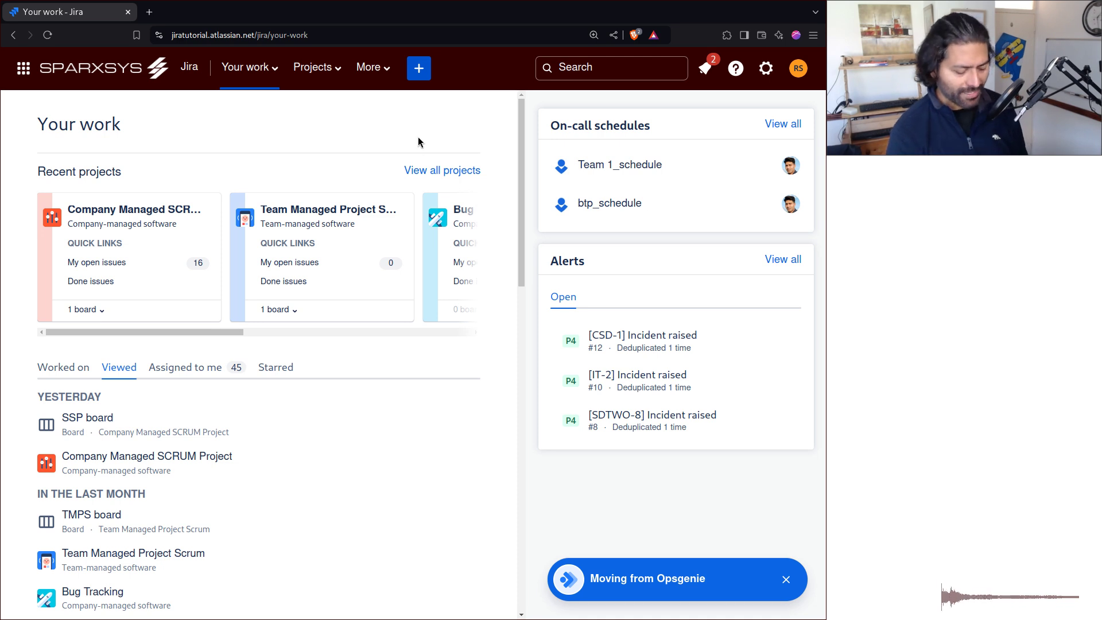
Search the quick commands for "workflo" and go to the workflows settings
key(ctrl+k)
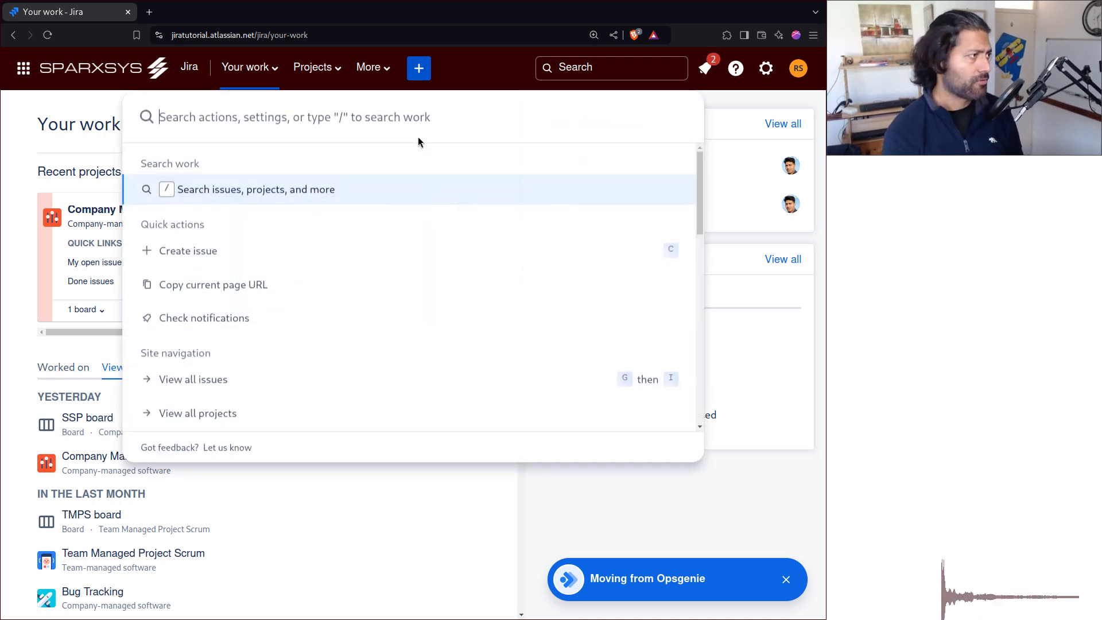
text(work)
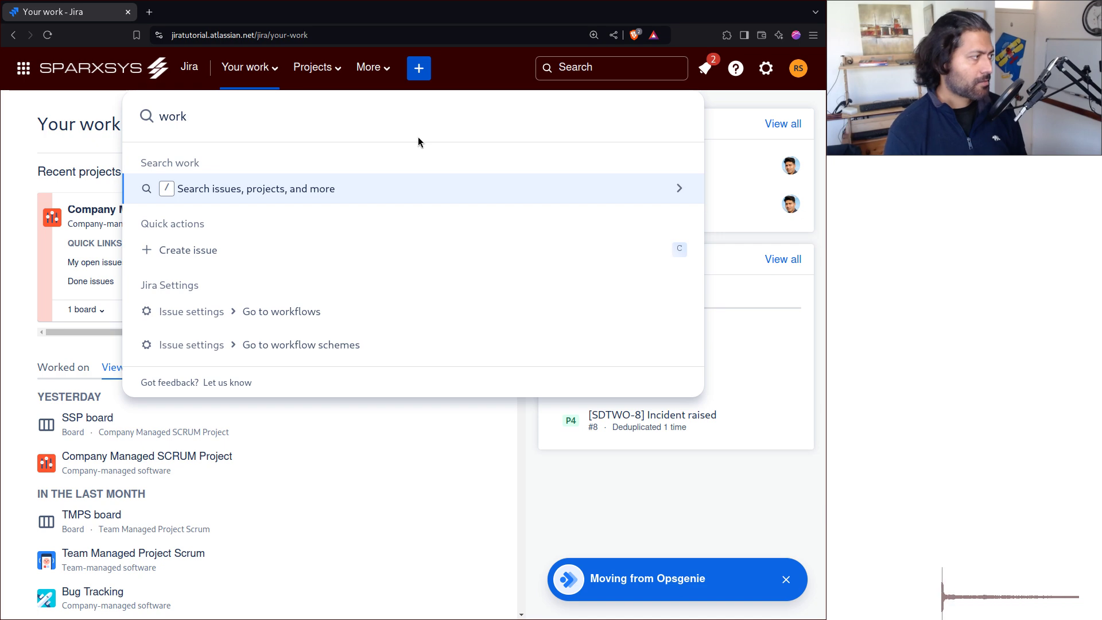
text(flo)
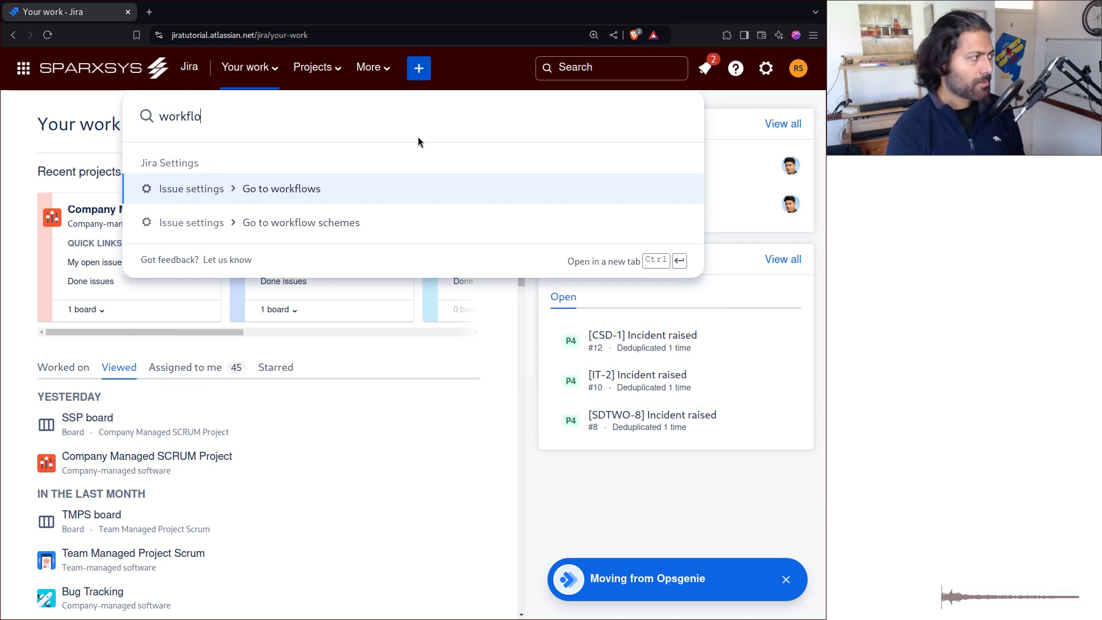
key(Return)
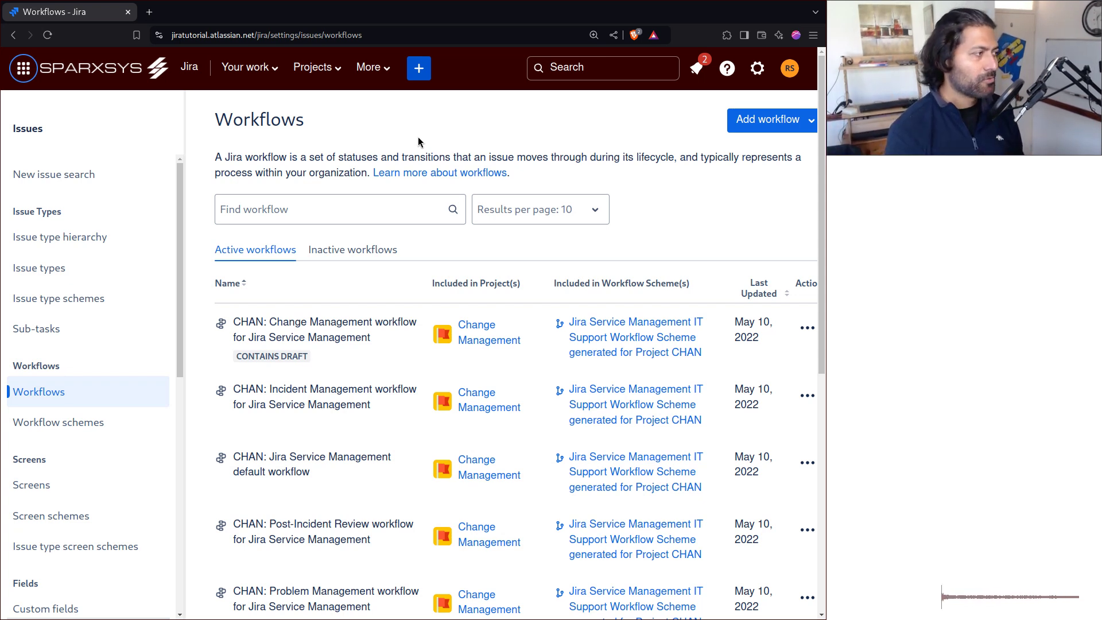
Filter the active workflows by "approv" and collapse the settings navigation to widen the list
click(325, 210)
text(appro)
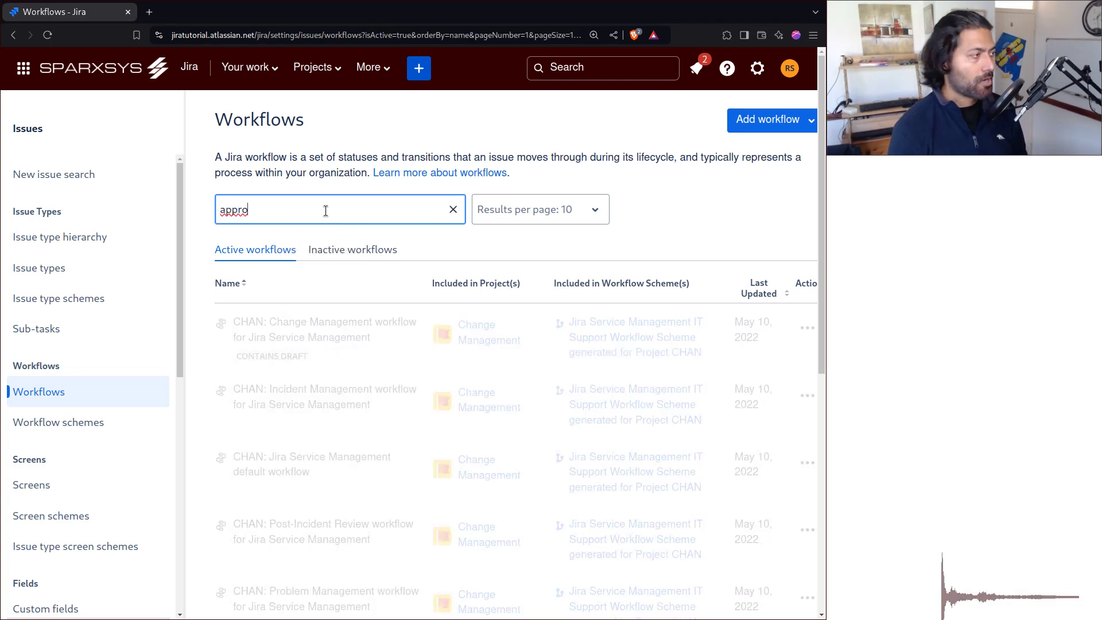
text(v)
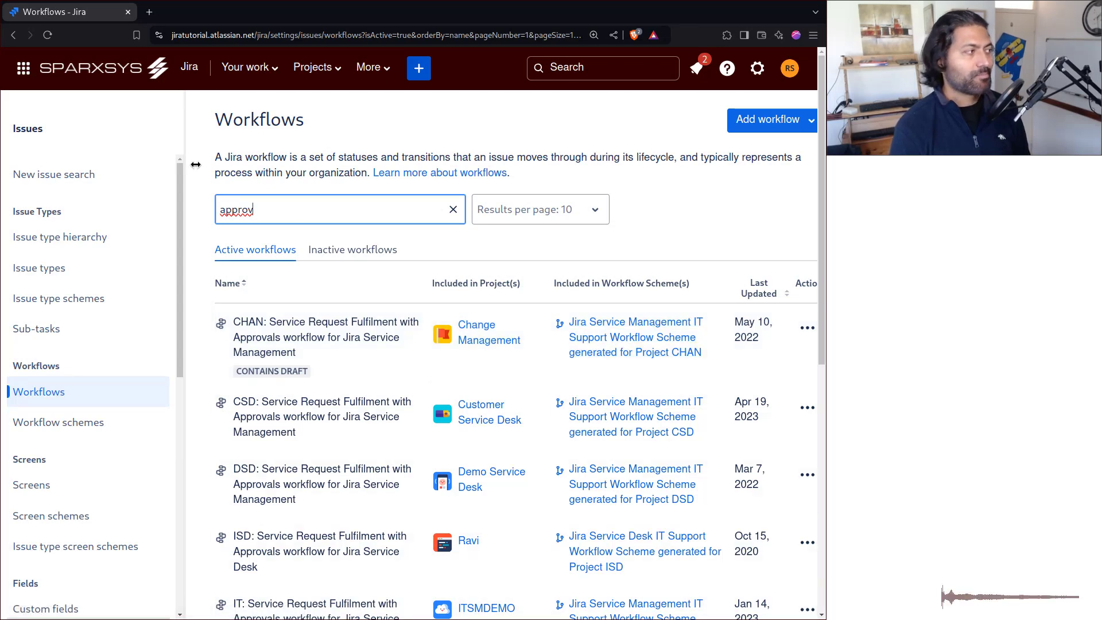
click(186, 124)
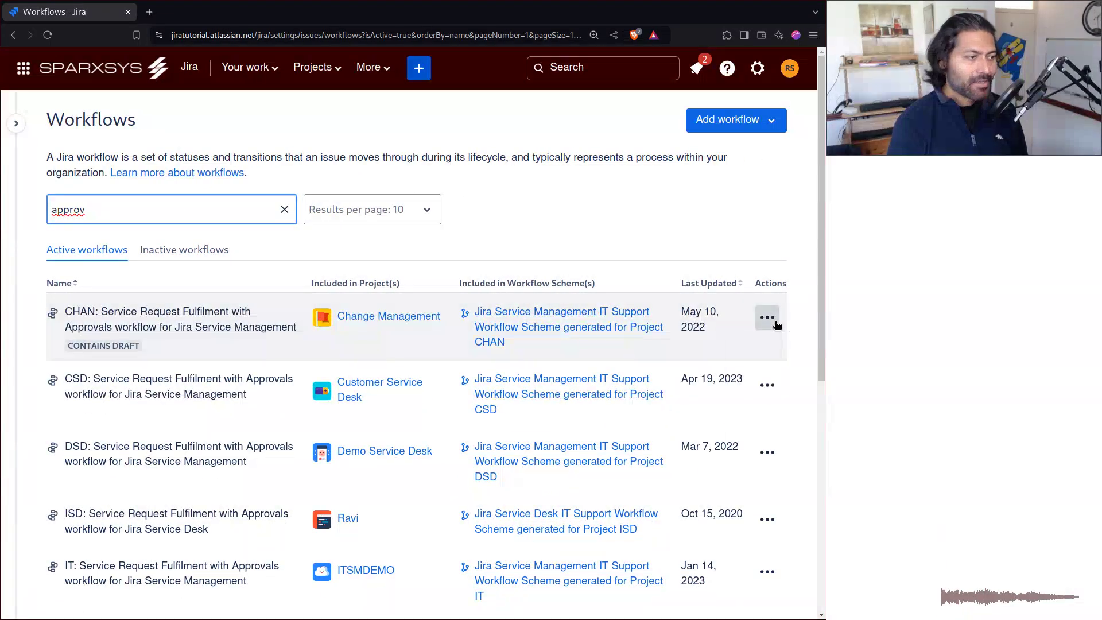
View the CHAN Service Request Fulfilment with Approvals workflow as a diagram and examine its statuses and transitions
click(774, 324)
click(750, 354)
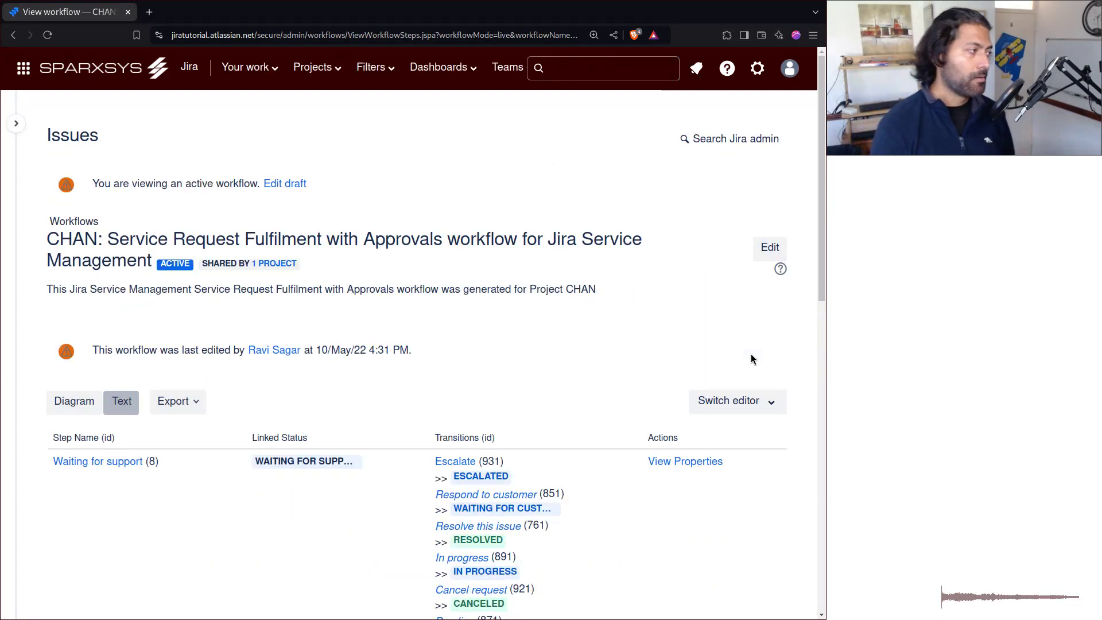
click(81, 466)
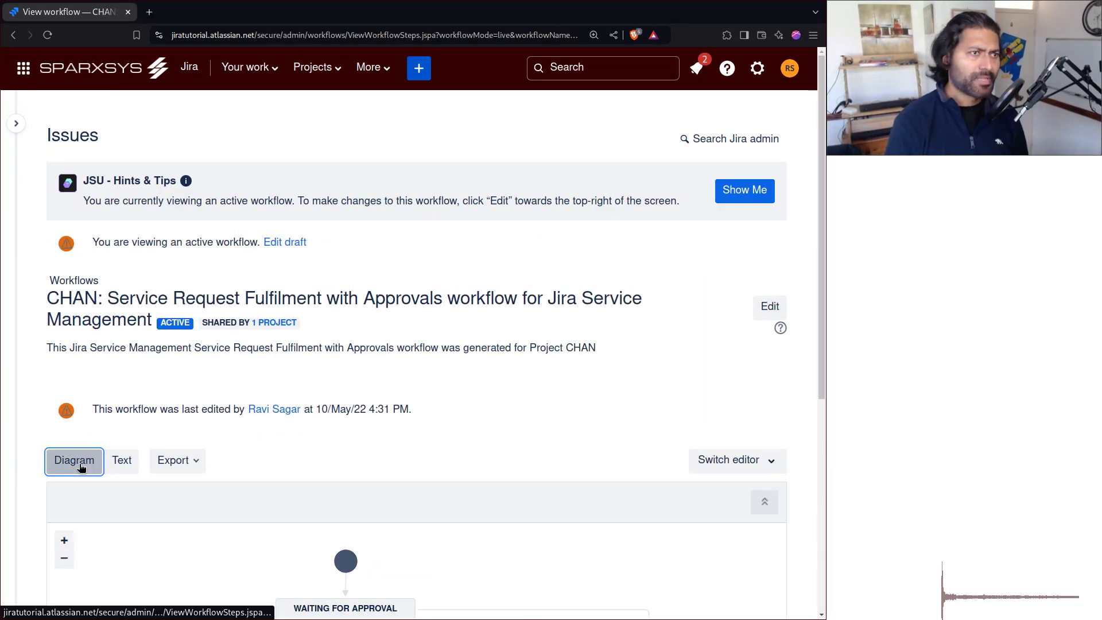
scroll(466, 352, down, 5)
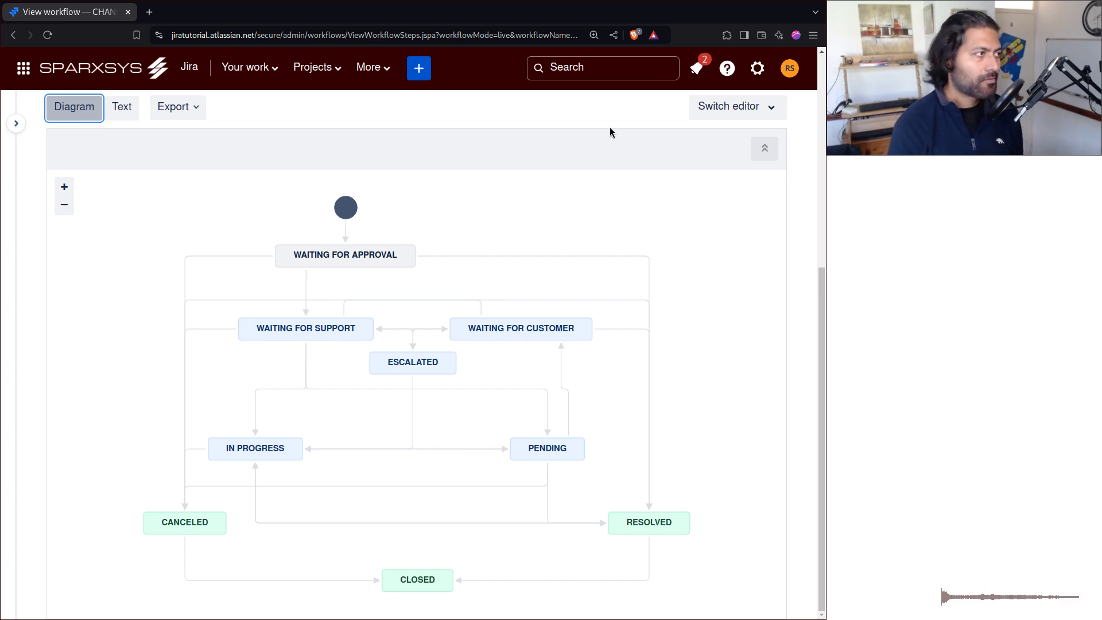
Open the recently viewed issue AN-217 and go to its comments
click(603, 73)
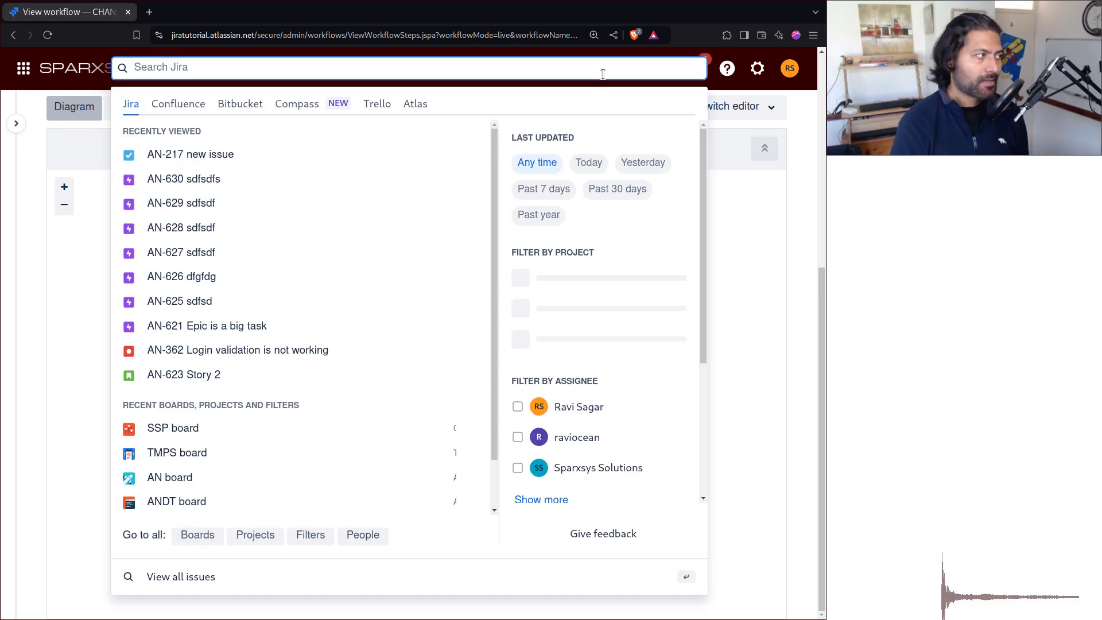
click(161, 155)
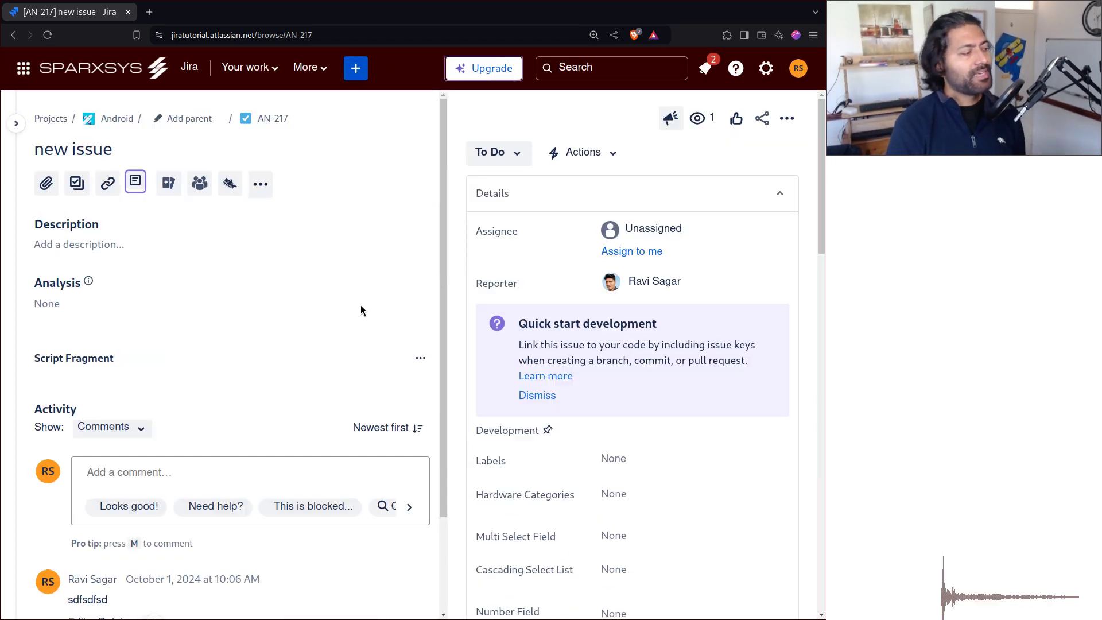
scroll(287, 417, down, 2)
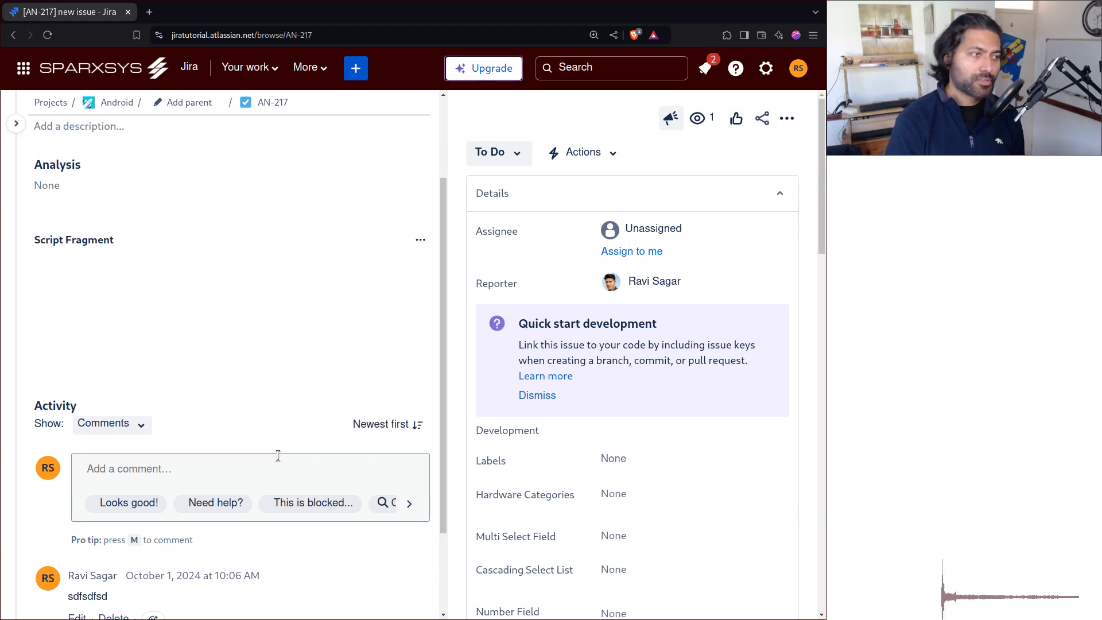
scroll(277, 455, down, 2)
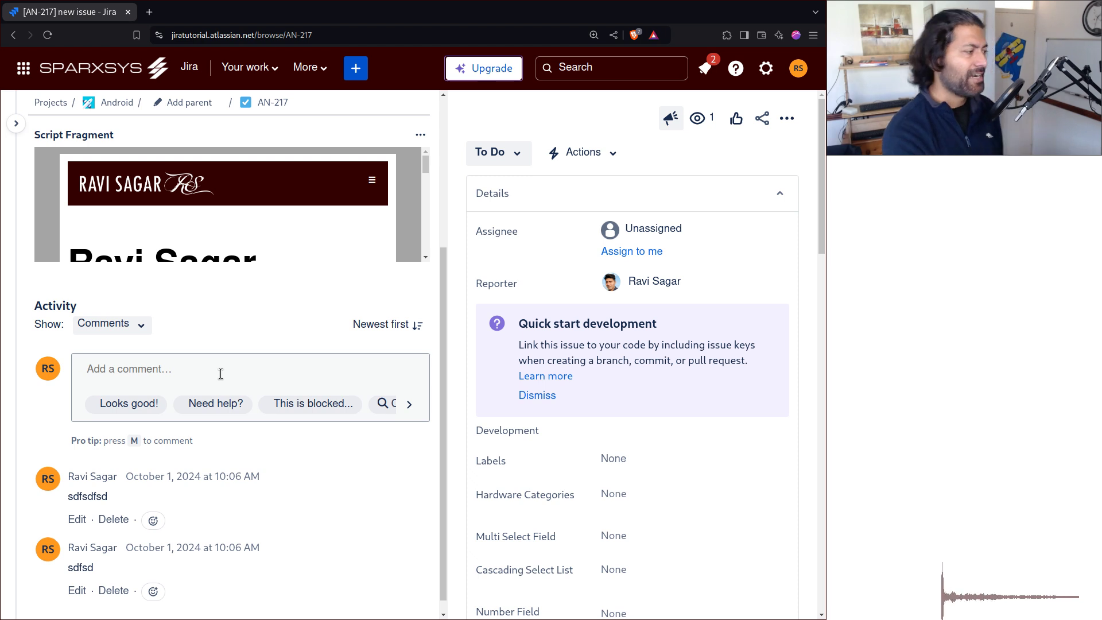
Add the comment "I am rejecting this." to the issue and save it
click(220, 374)
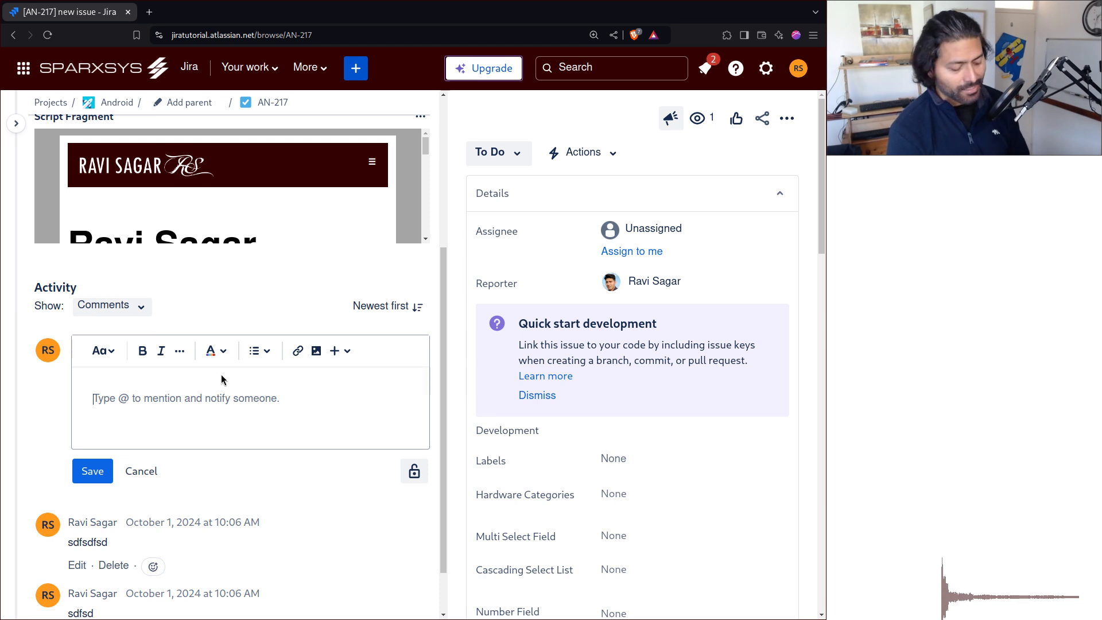
text(I)
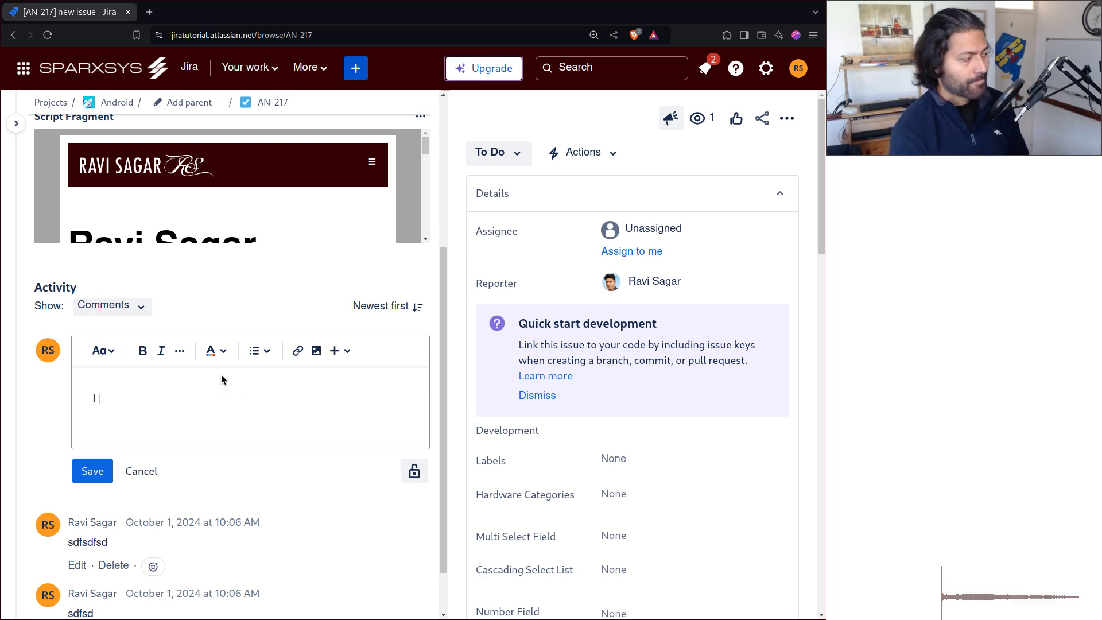
text( am rejecting )
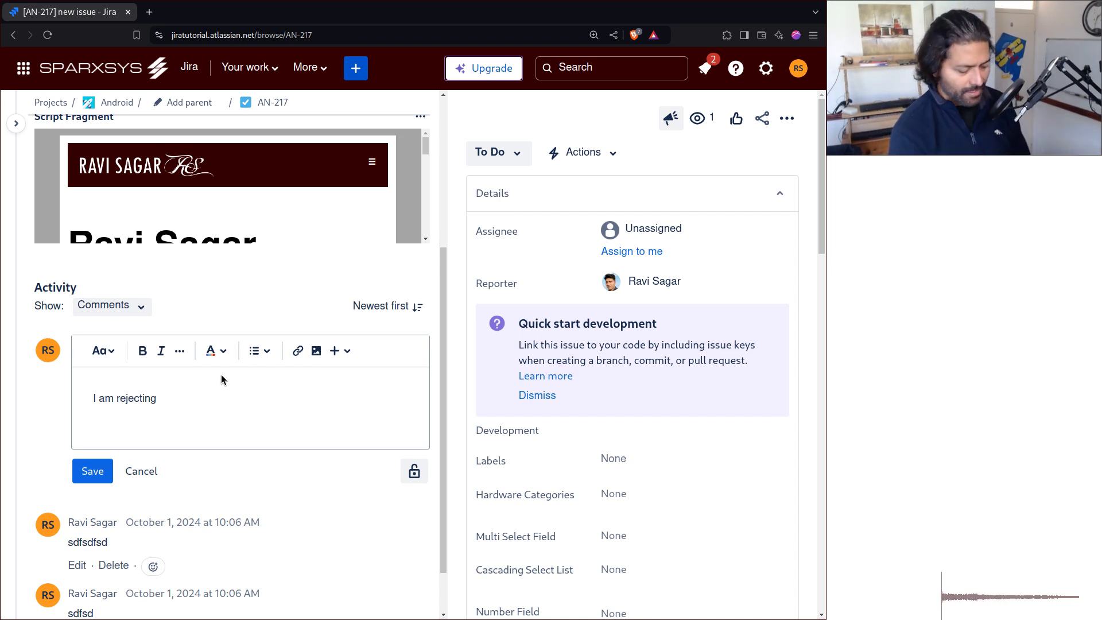
text(this.)
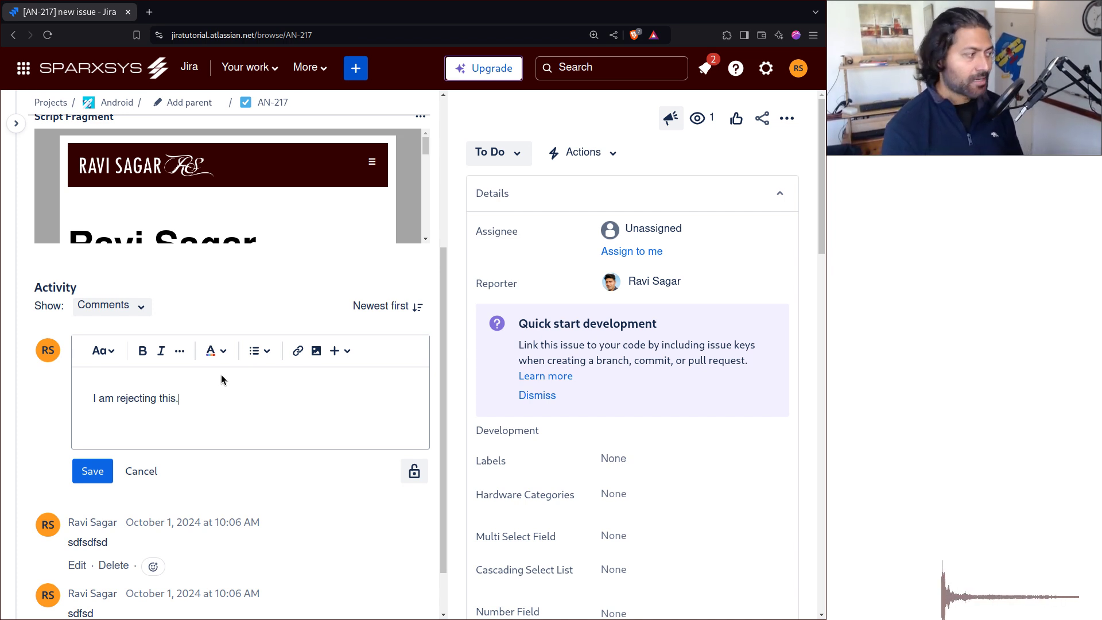
click(83, 471)
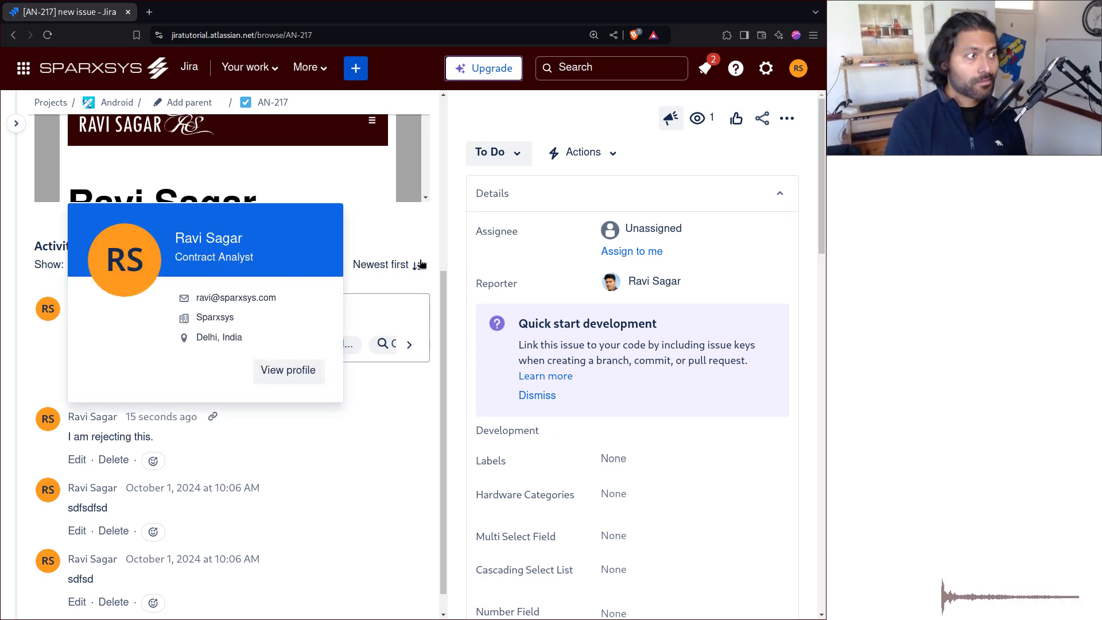
Start the issue's transition to In Progress and look over the fields on the transition screen
click(505, 152)
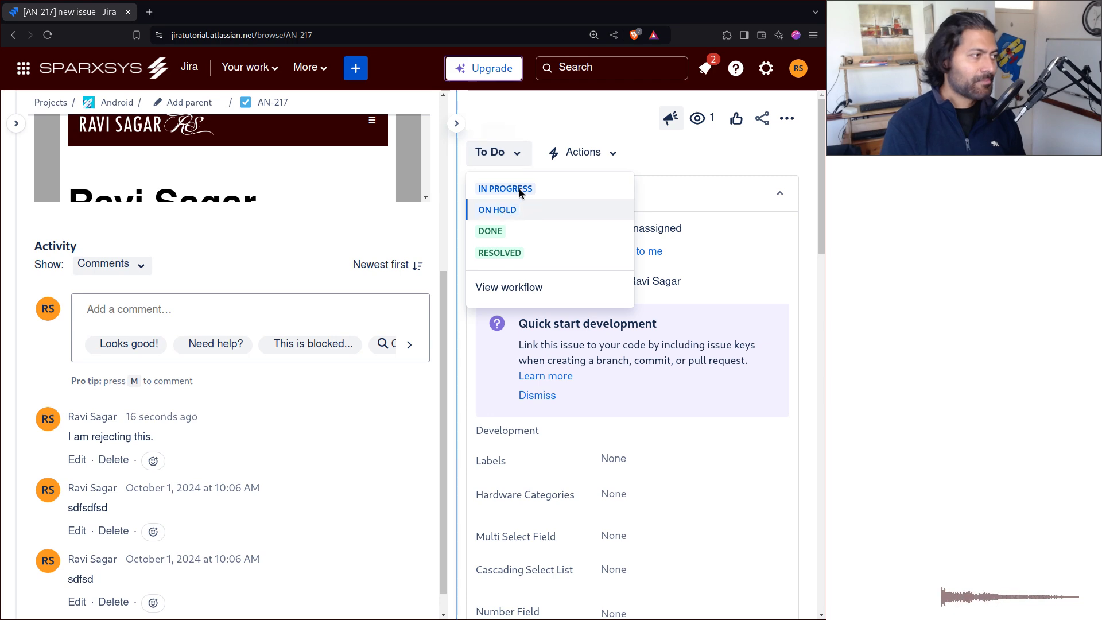
click(524, 185)
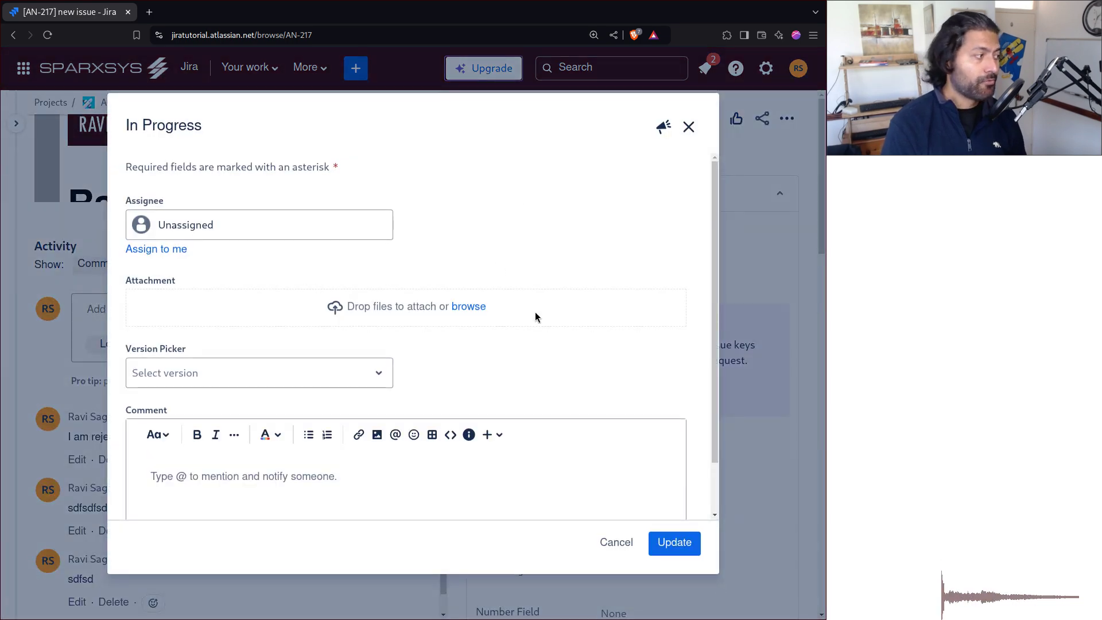
scroll(535, 312, down, 1)
scroll(536, 315, up, 1)
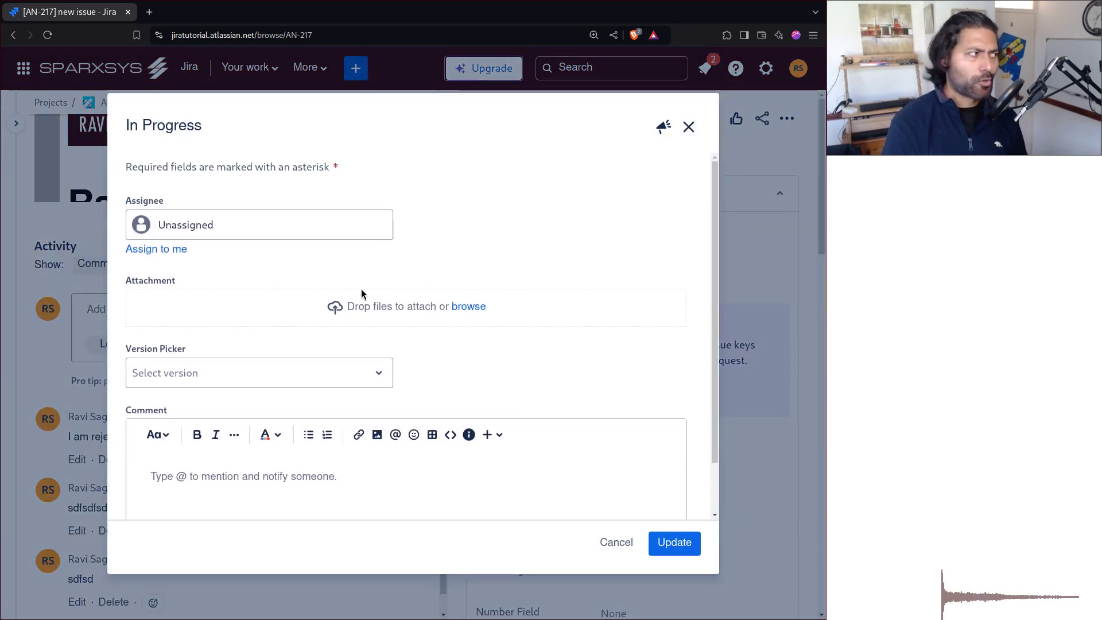
Enter the transition comment "I have now started the work." and submit the In Progress update
click(293, 482)
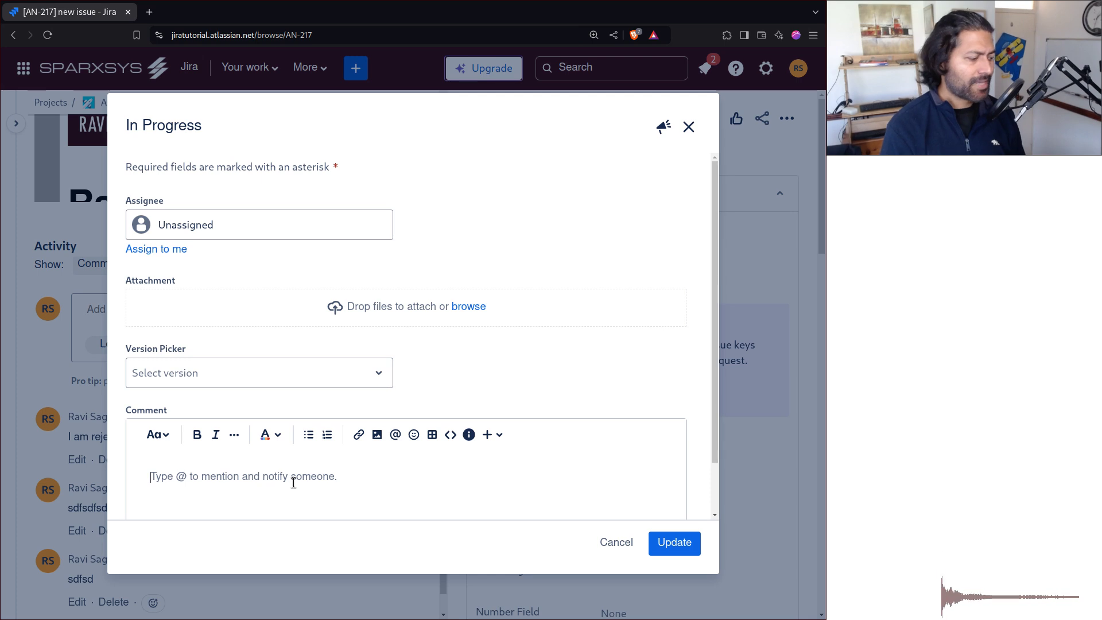
text(I have no s)
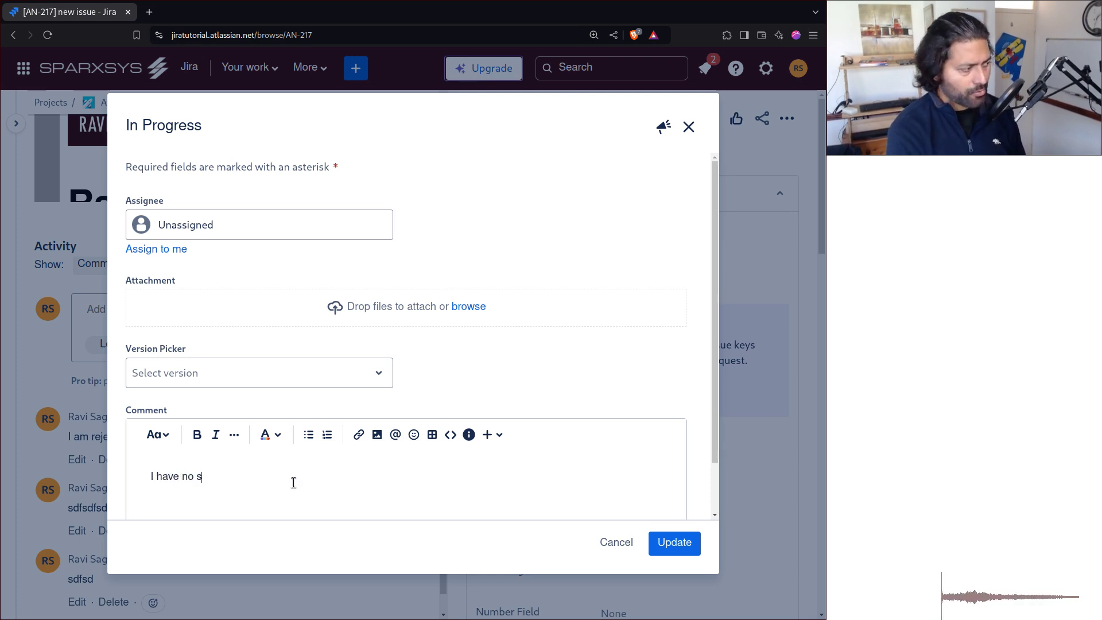
key(BackSpace)
text(w starte)
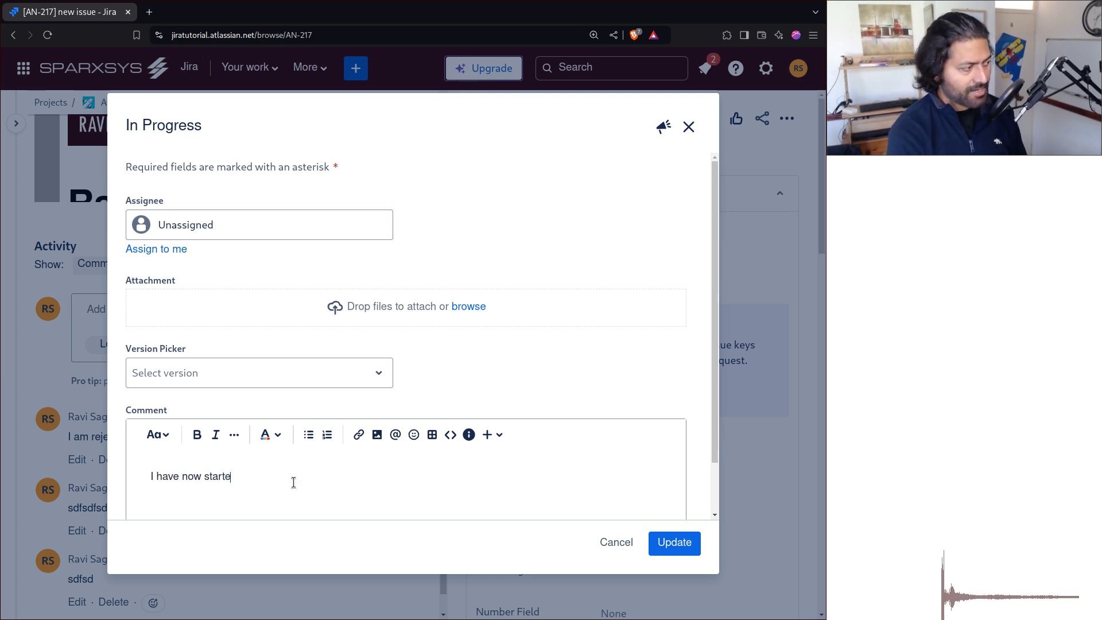
text(d the workin)
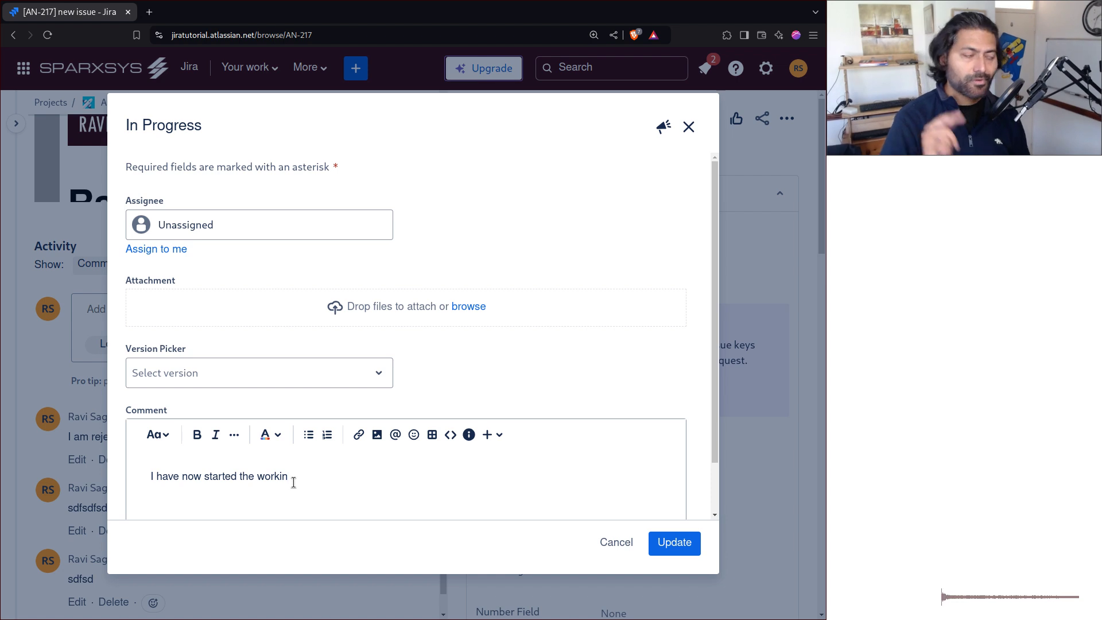
key(BackSpace)
key(BackSpace)
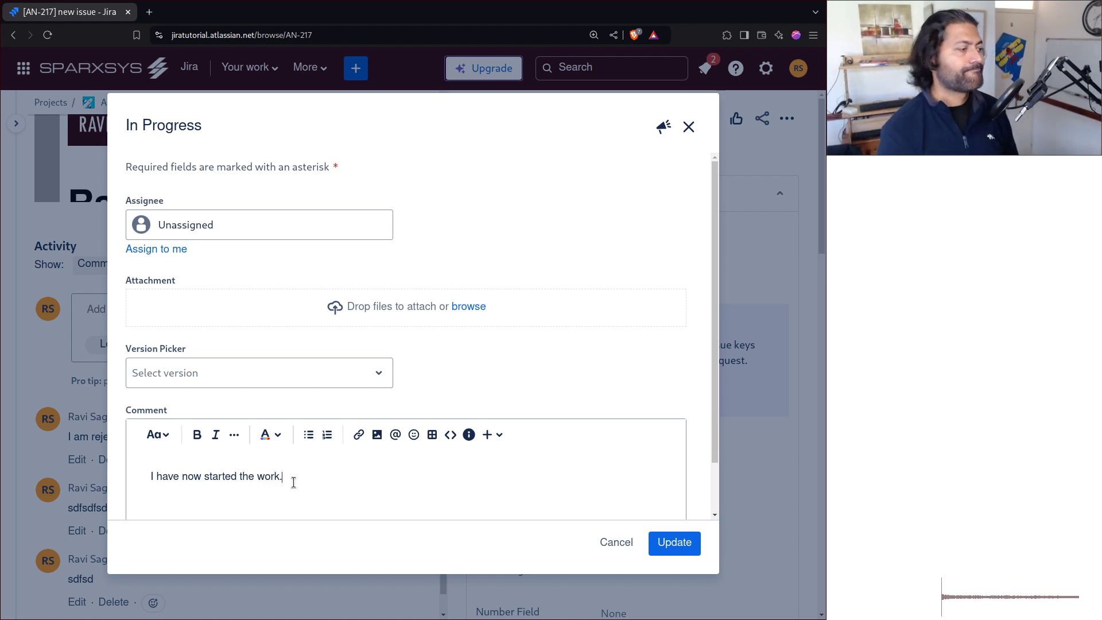
scroll(298, 468, down, 2)
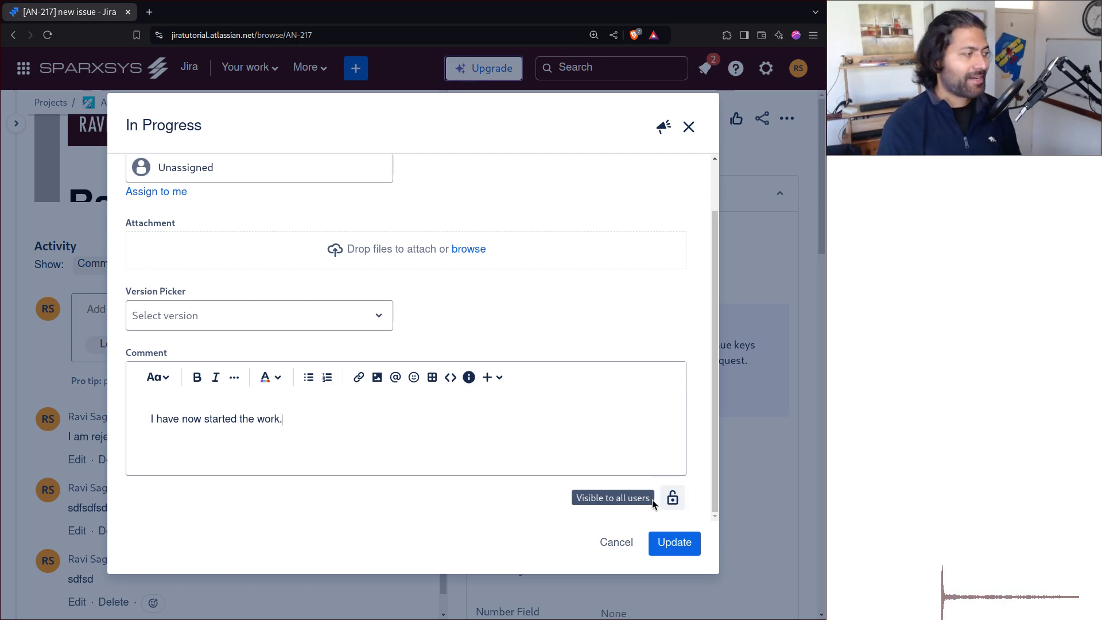
click(671, 542)
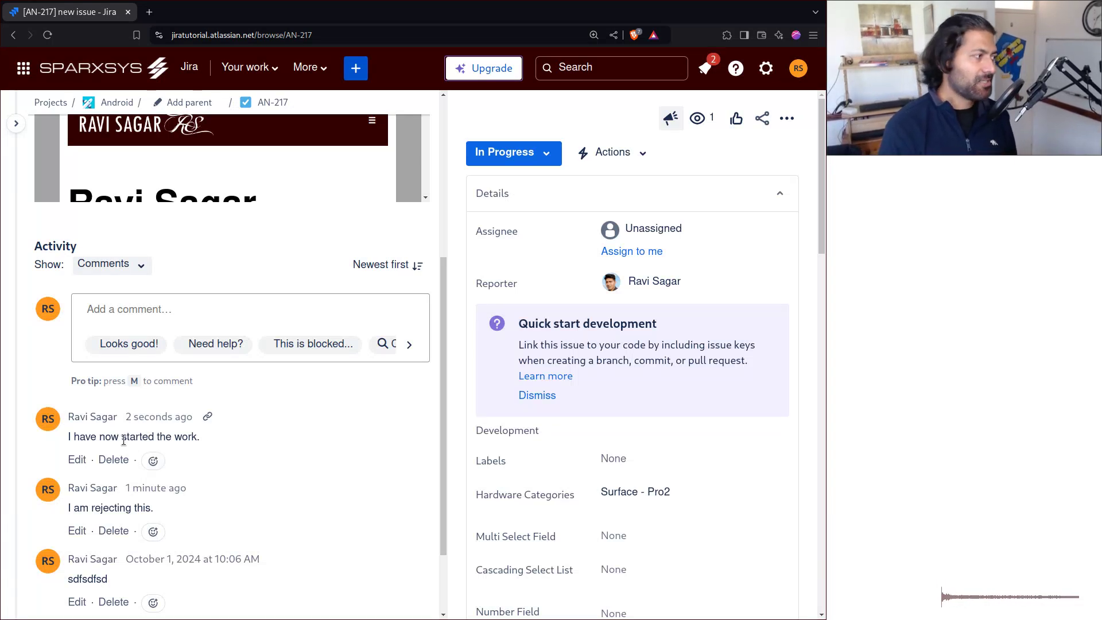
Show the issue's activity history and examine the entries for the status transition
click(142, 269)
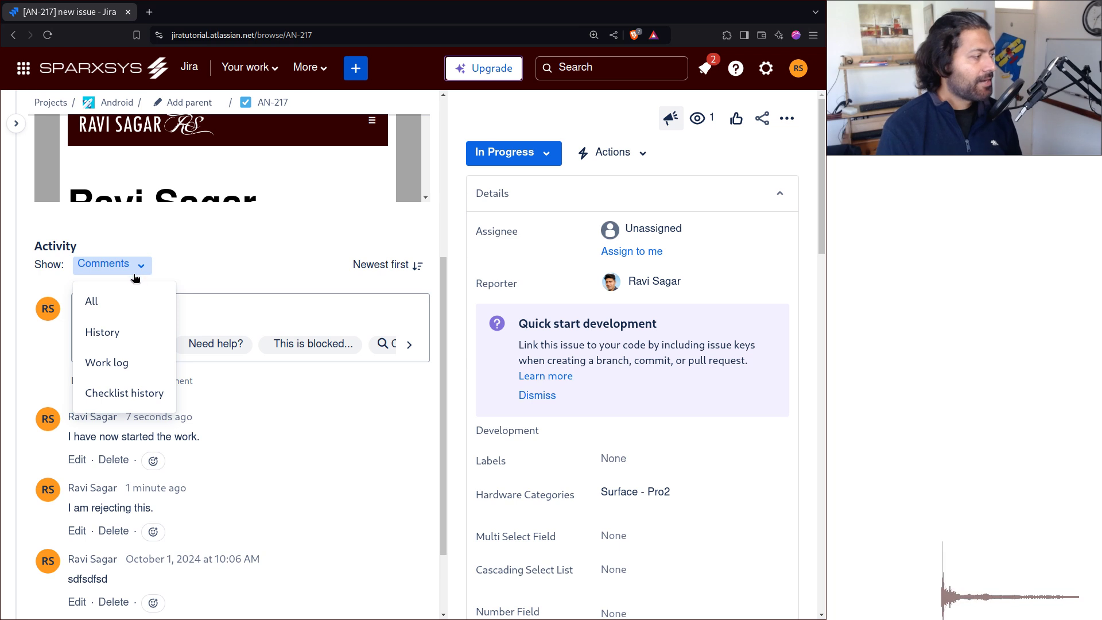
click(122, 338)
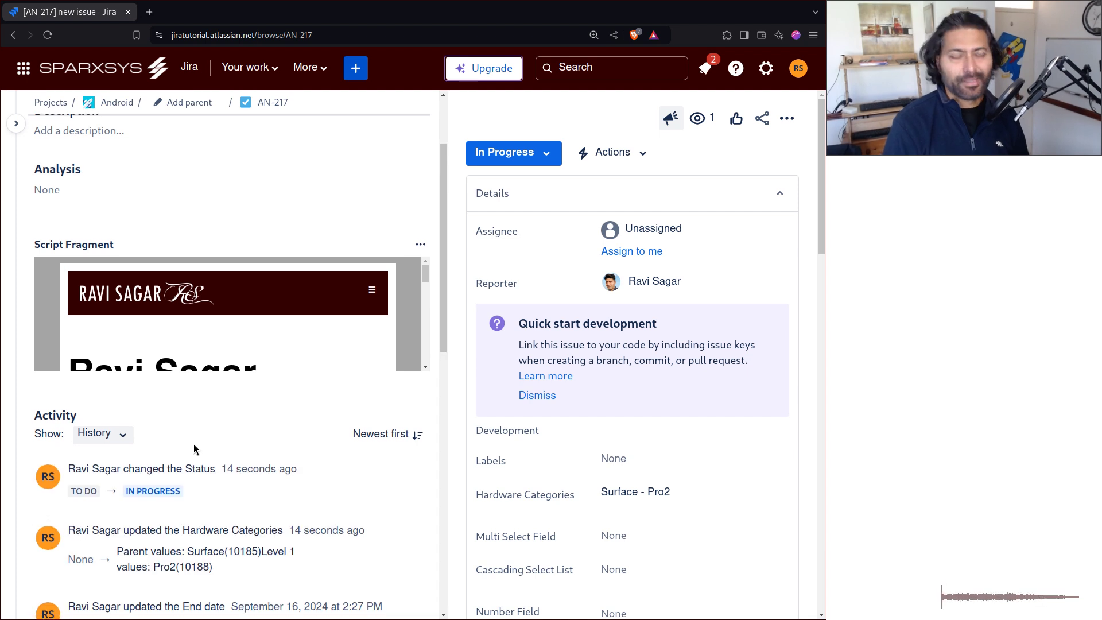
scroll(190, 453, down, 3)
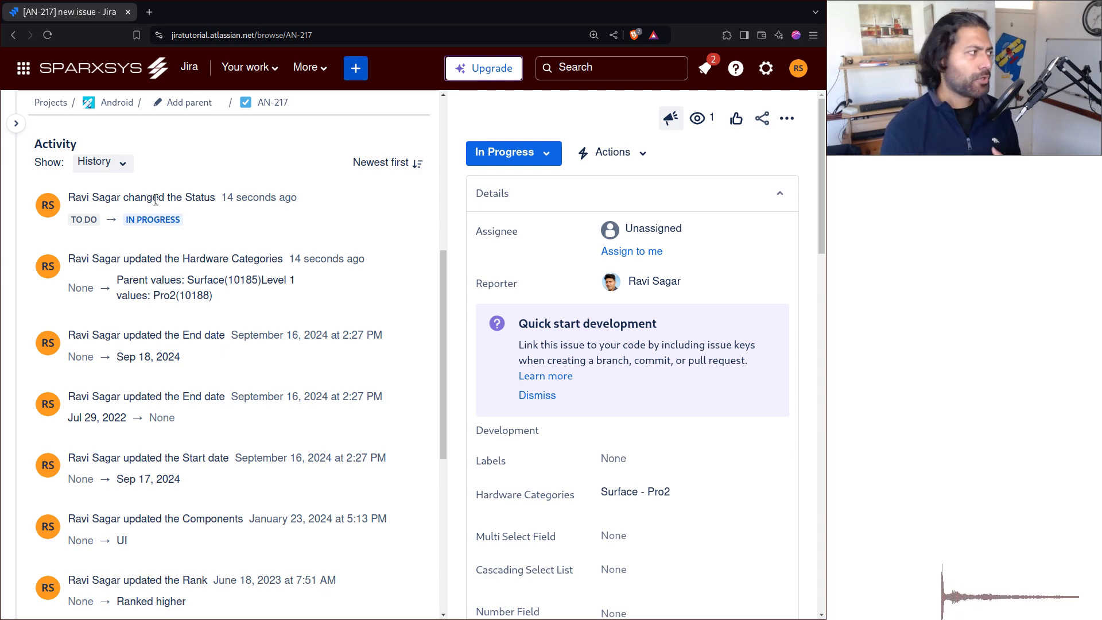
Switch the activity back to comments and highlight the text of the newest comment, "I have now started the work."
click(121, 163)
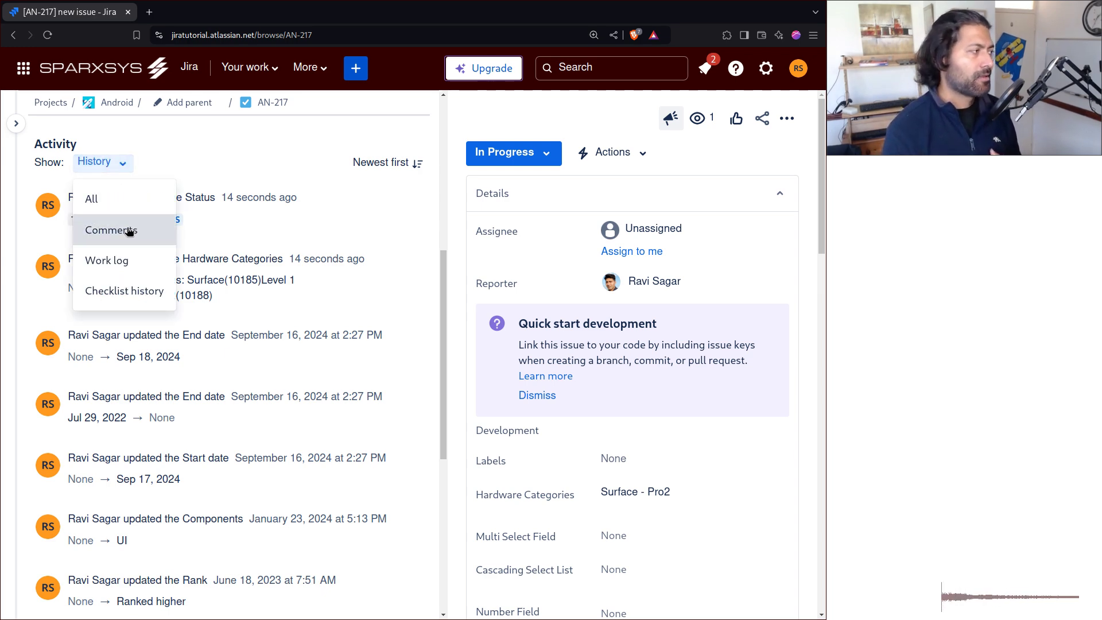
click(130, 230)
scroll(225, 350, down, 5)
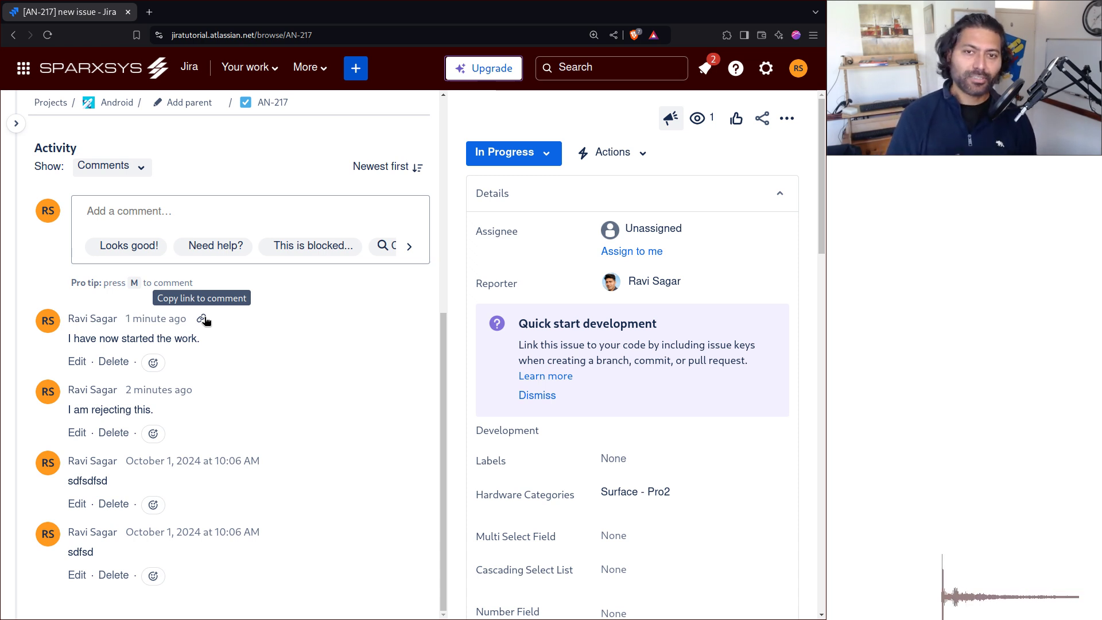
triple_click(152, 334)
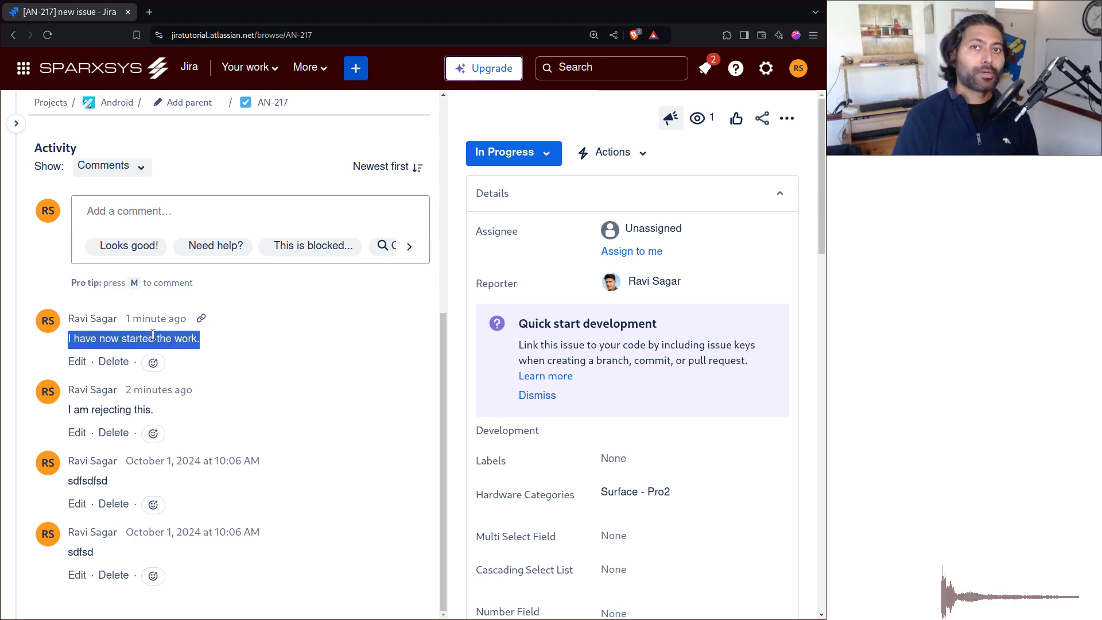